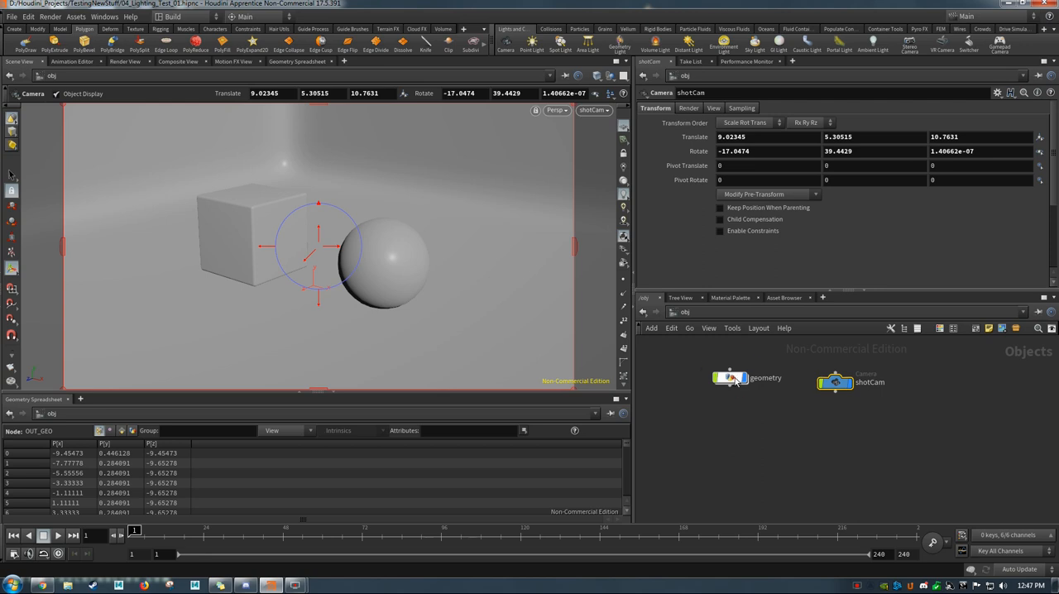
left_click(735, 381)
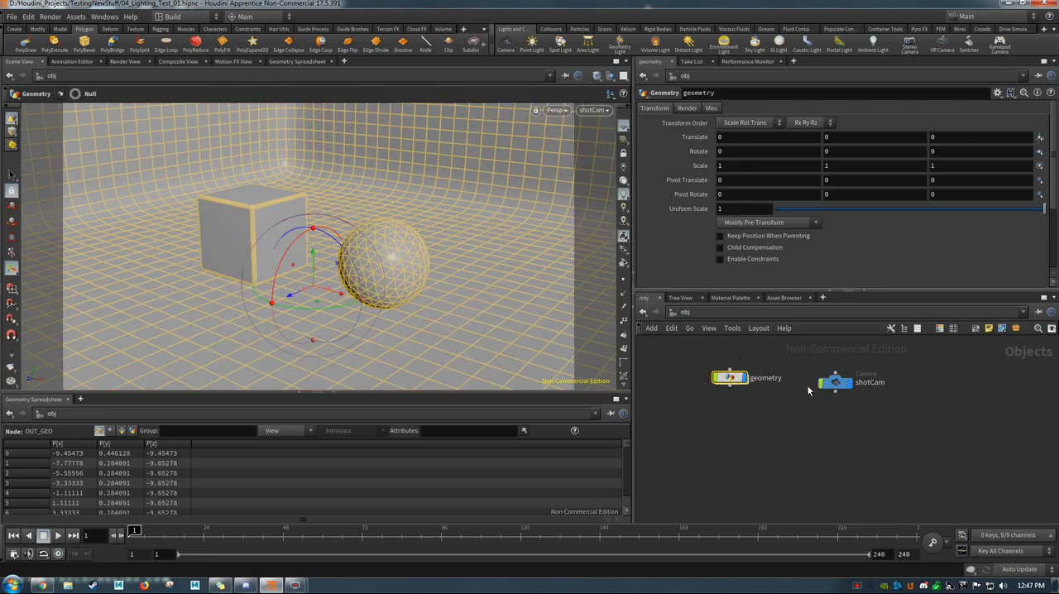
left_click(840, 387)
left_click_drag(841, 385, 833, 382)
left_click(807, 415)
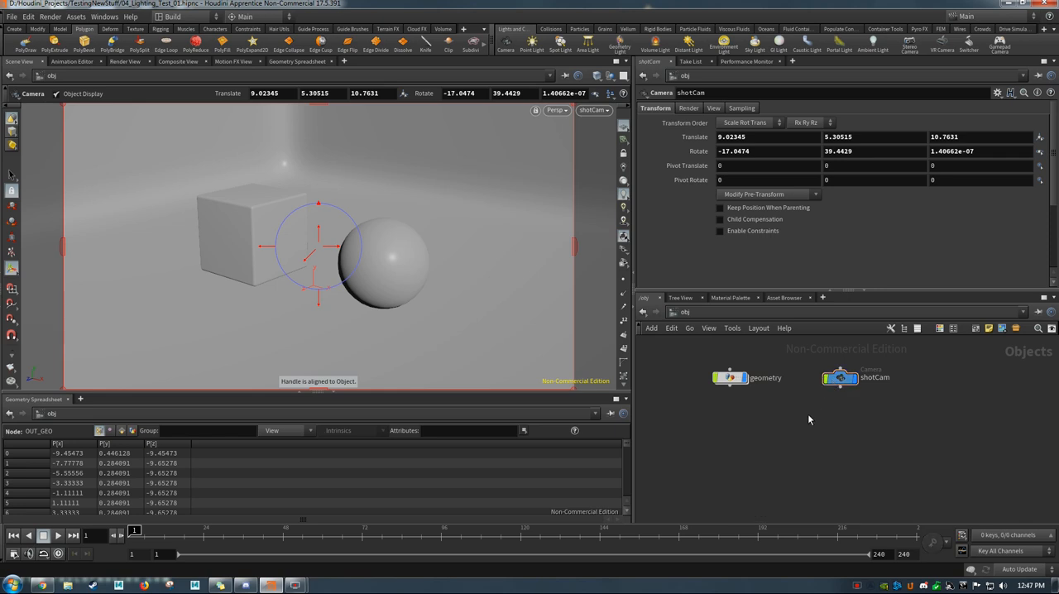
Step: Switch the network editor from the object level to the out network and reposition the existing mantra1 node slightly
left_click(686, 316)
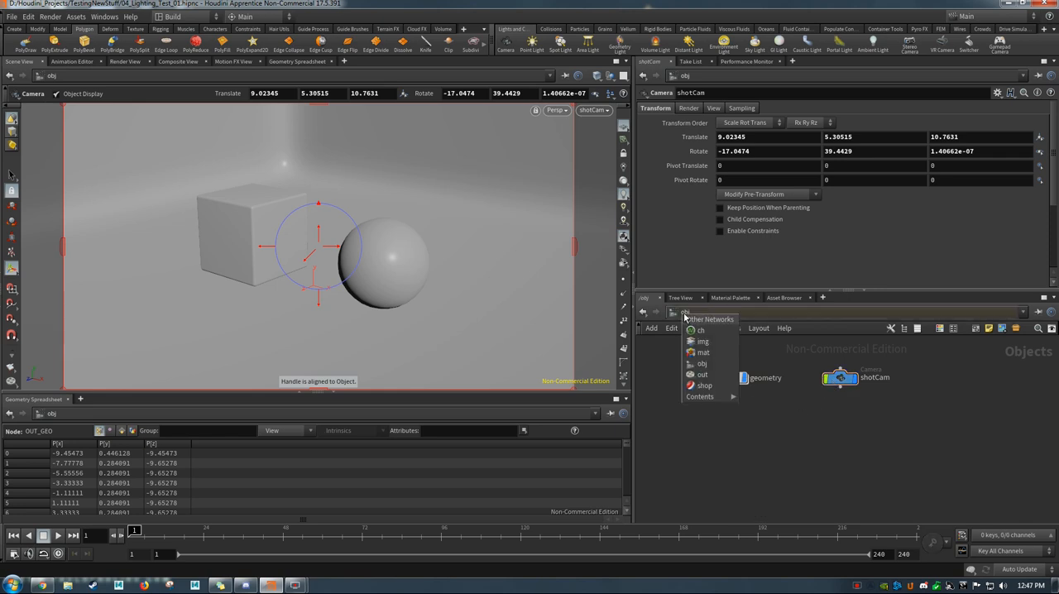
left_click(708, 377)
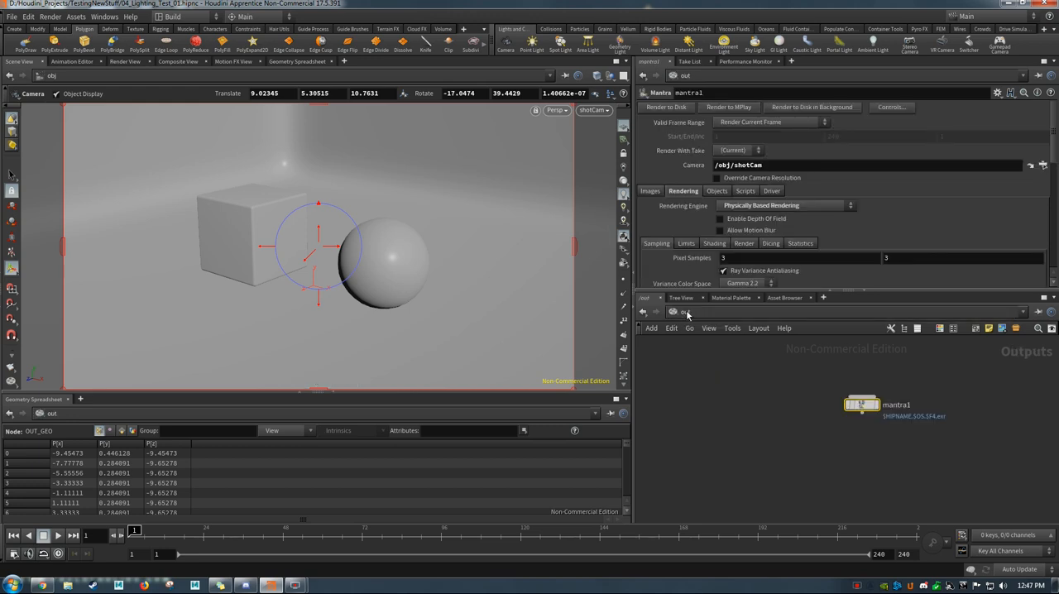
left_click_drag(864, 413, 845, 416)
left_click(817, 470)
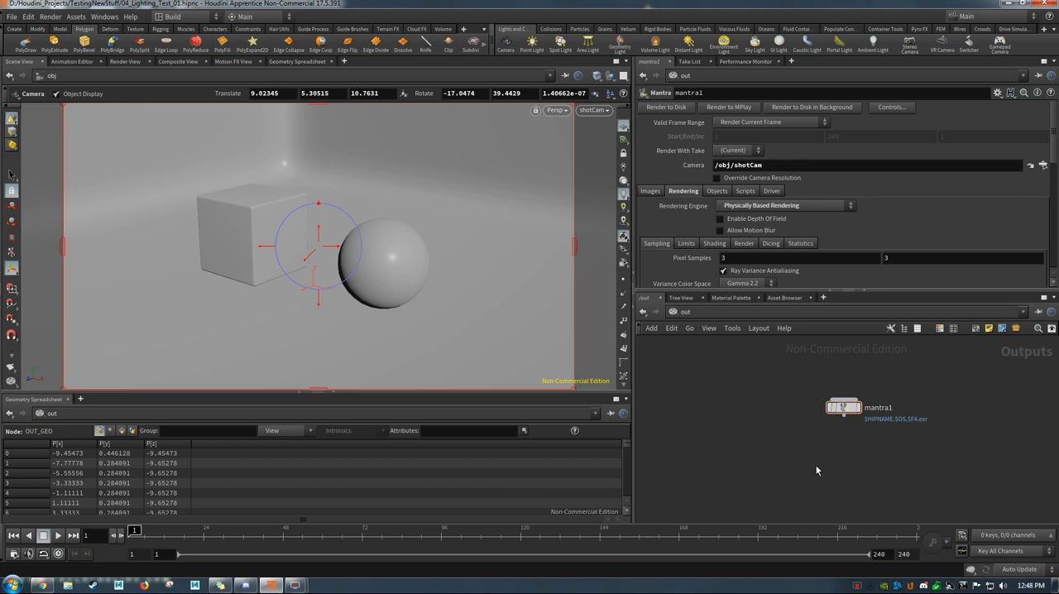
key("Tab")
type("mantra")
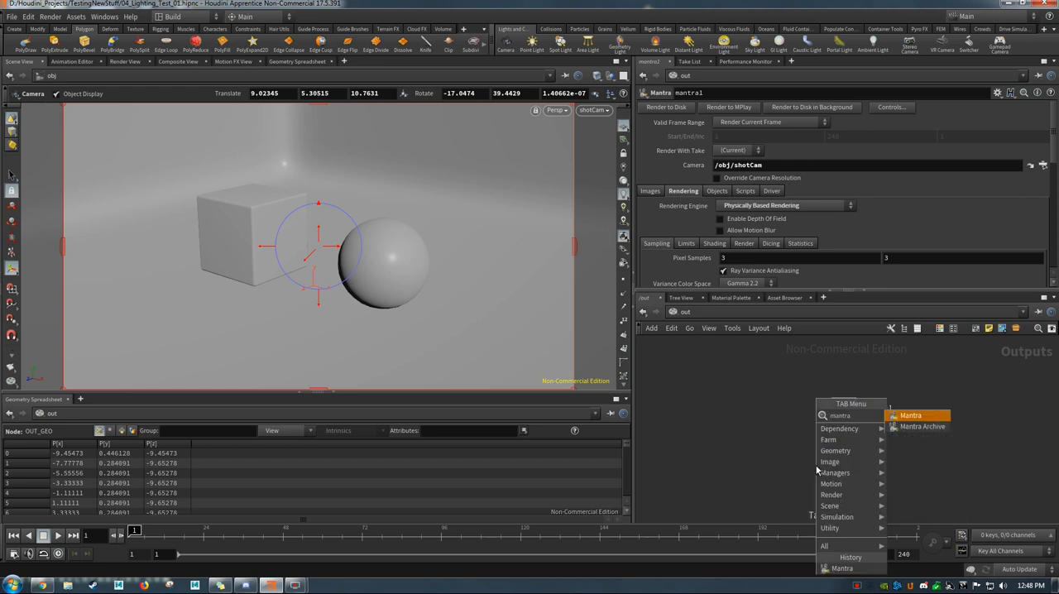
left_click(751, 432)
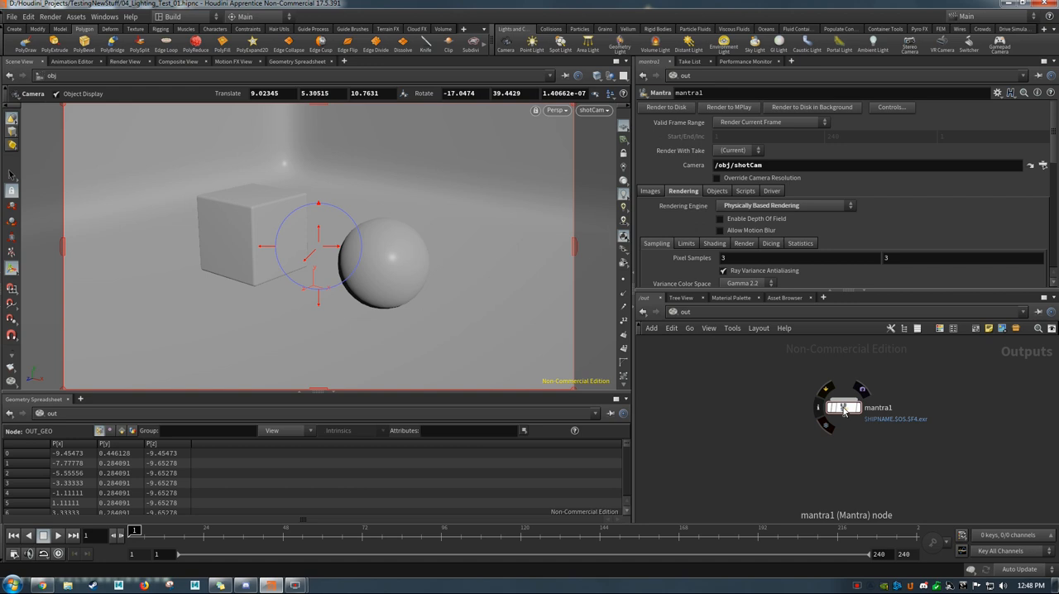
Step: Delete the existing Mantra render node from the out network and add a new Mantra node in its place
left_click_drag(787, 380, 855, 428)
key("Delete")
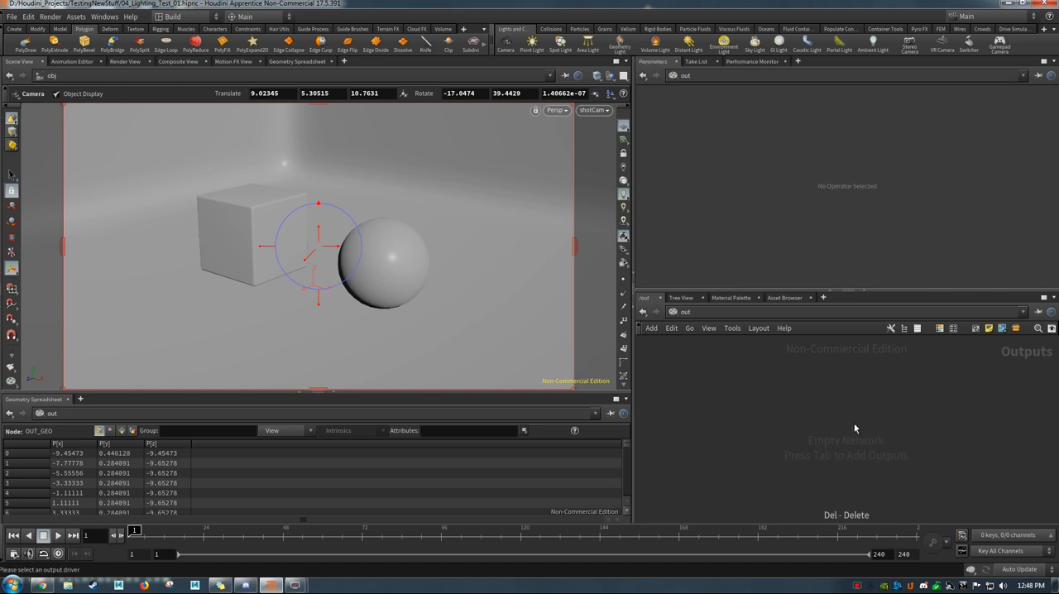
key("Tab")
type("ma")
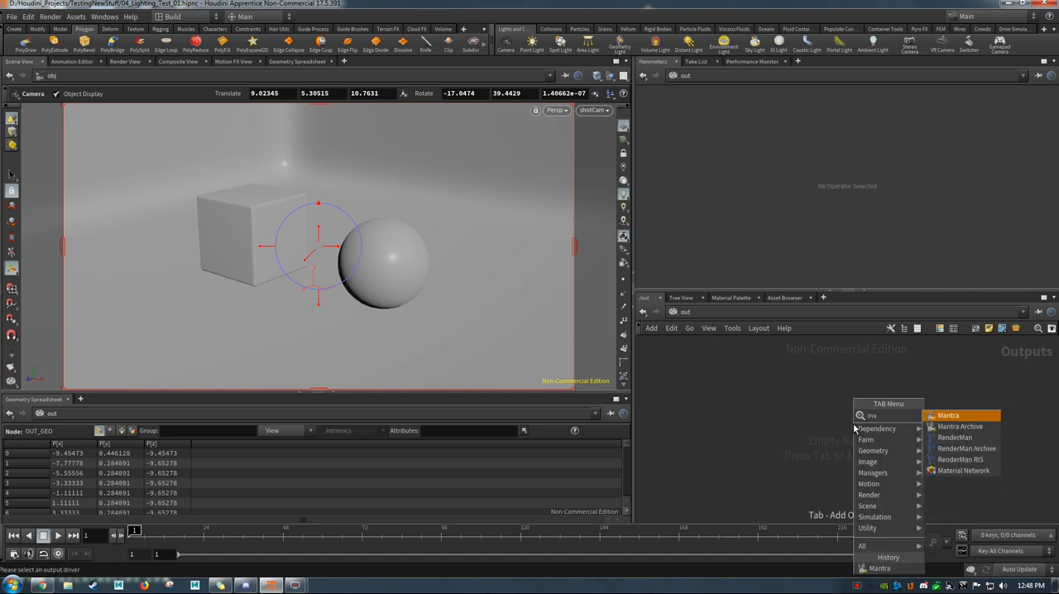
left_click(966, 417)
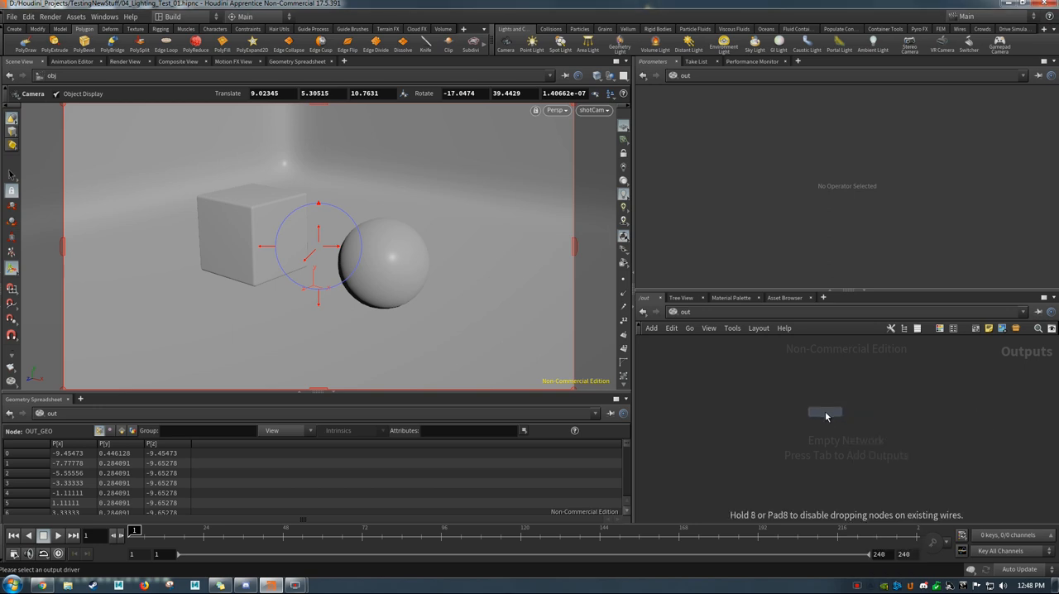
left_click(825, 411)
left_click_drag(831, 414, 842, 413)
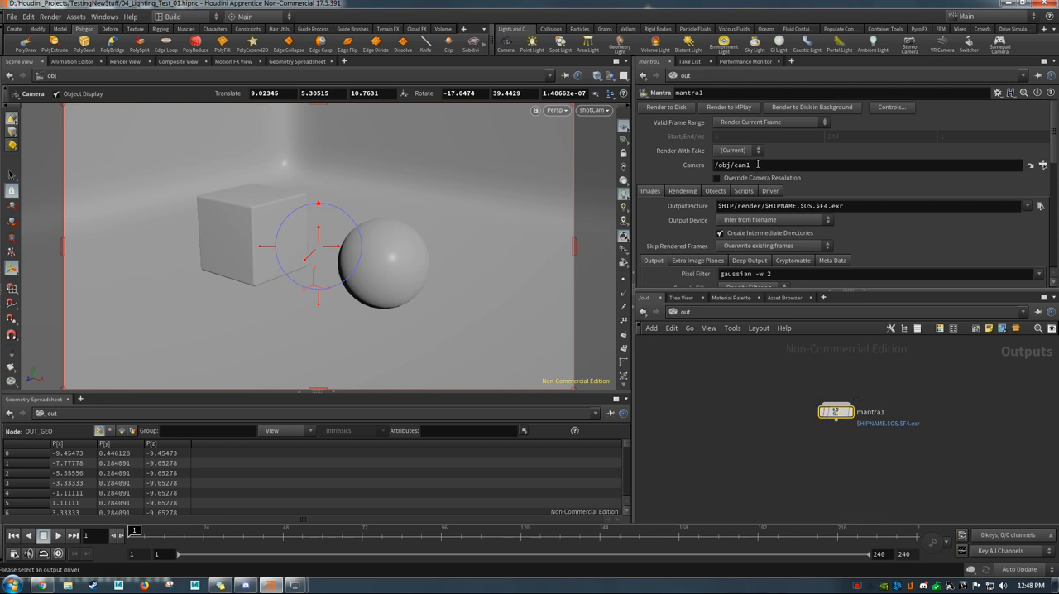
Step: Set the Mantra node's render camera to /obj/shotCam
left_click(1044, 165)
left_click(963, 111)
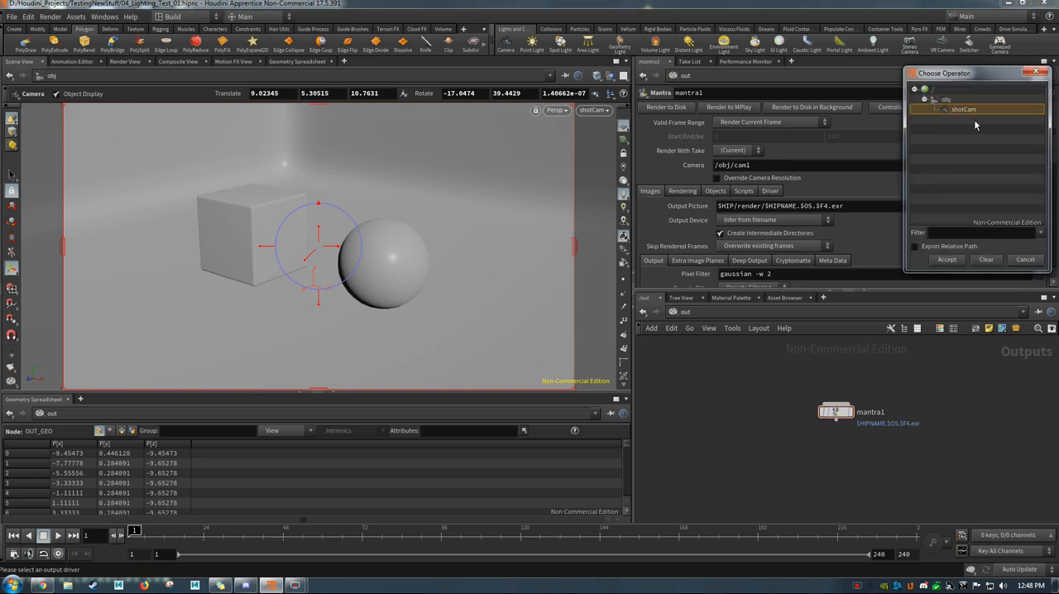
left_click(947, 260)
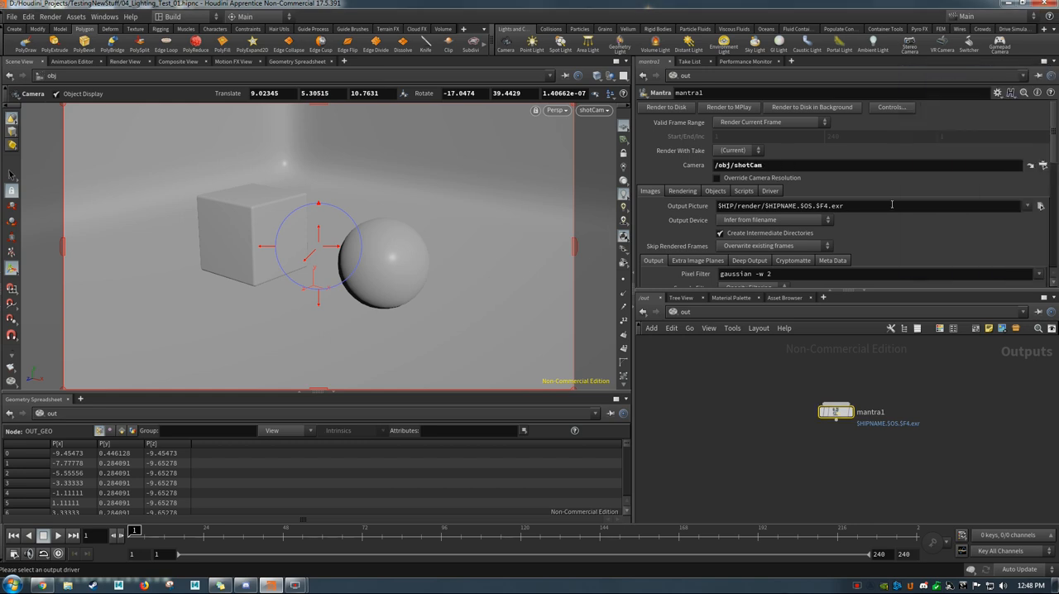
Step: Set the Mantra node's rendering engine to Physically Based Rendering
scroll(1054, 149, "down", 10)
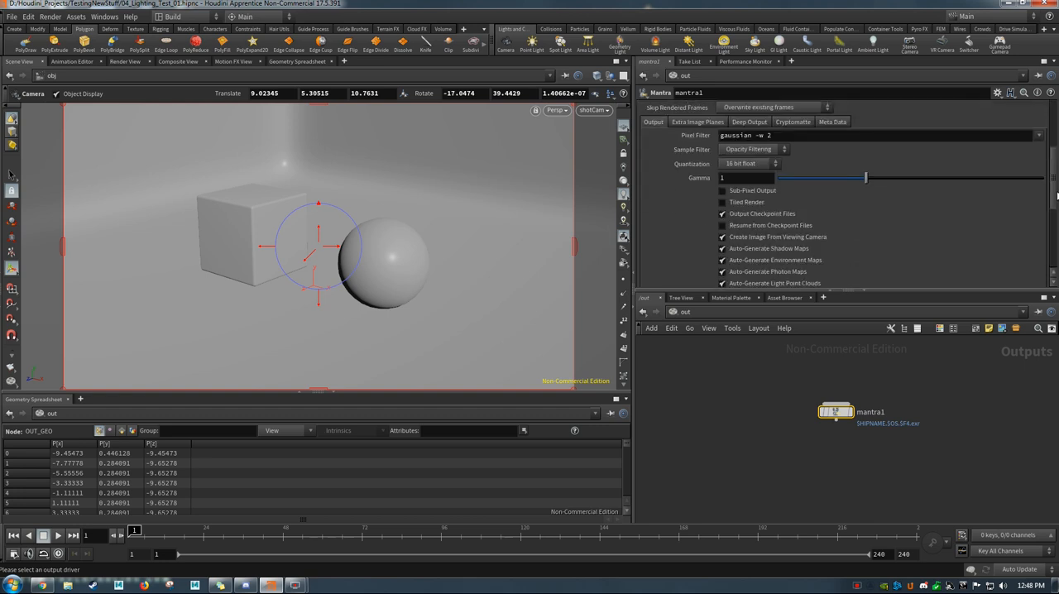
scroll(844, 195, "up", 10)
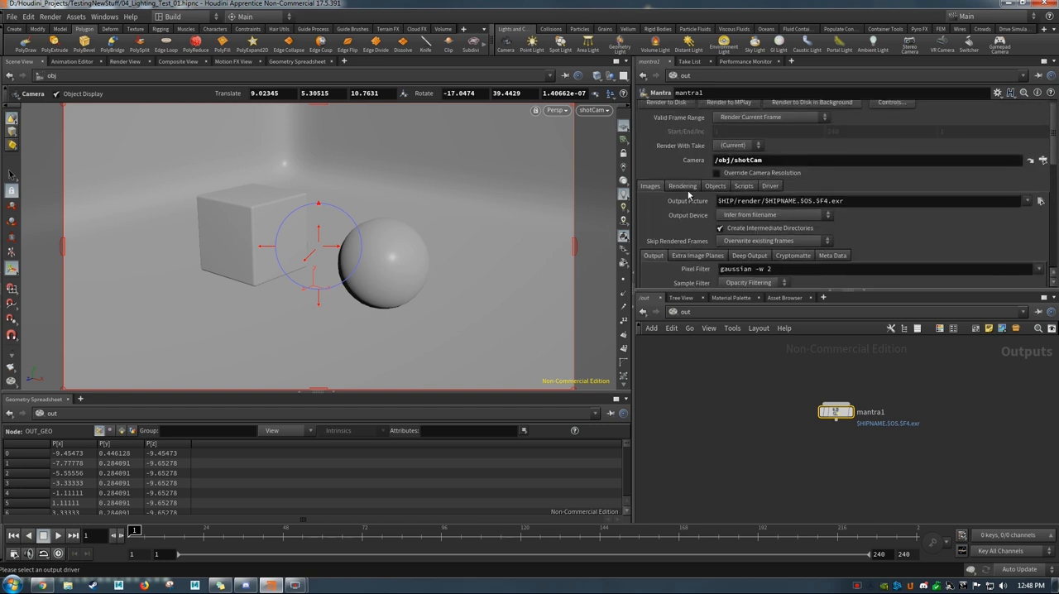
left_click(682, 187)
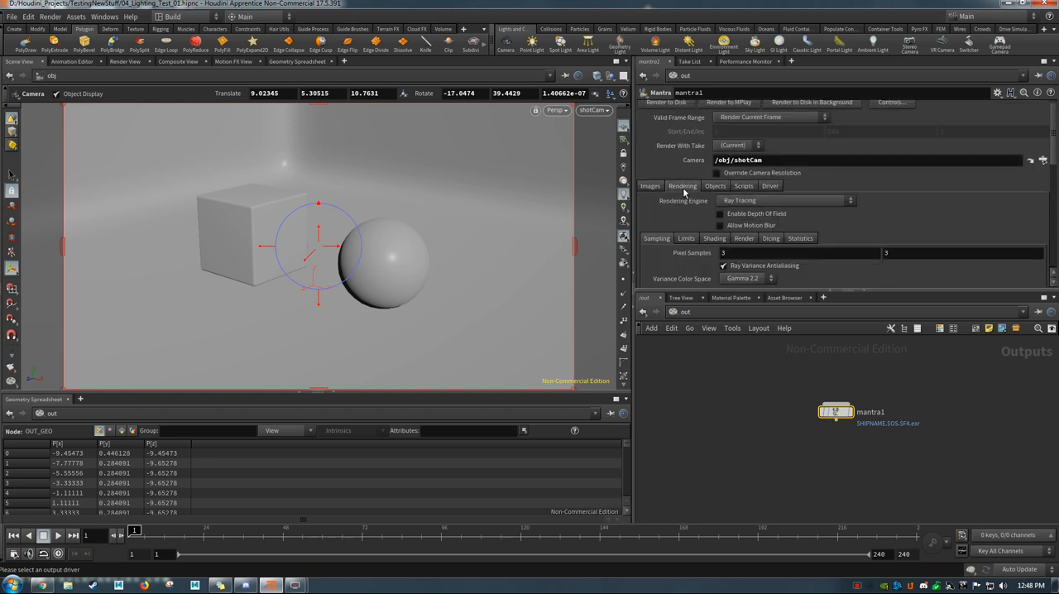
left_click(740, 201)
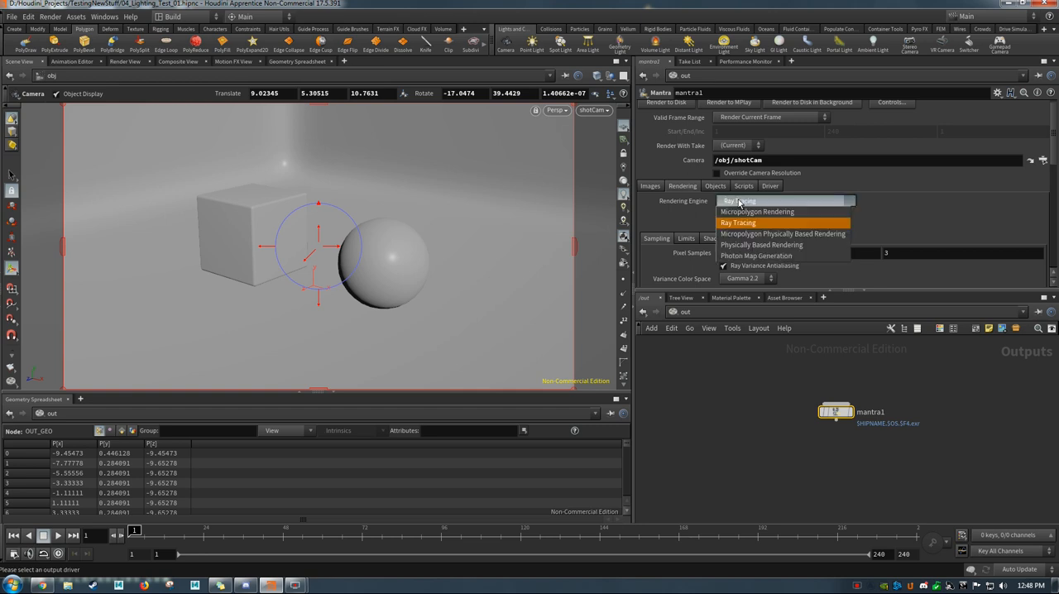
left_click(744, 246)
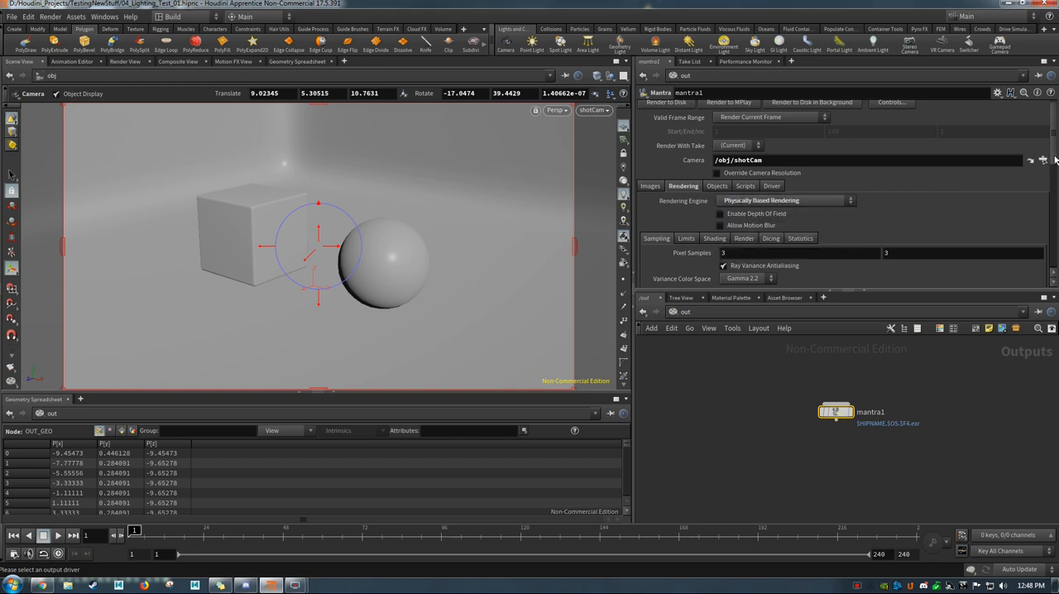
Step: Set the Mantra node's pixel samples to 4 by 4
scroll(1050, 162, "down", 1)
left_click(723, 226)
left_click(888, 226)
left_click(725, 226)
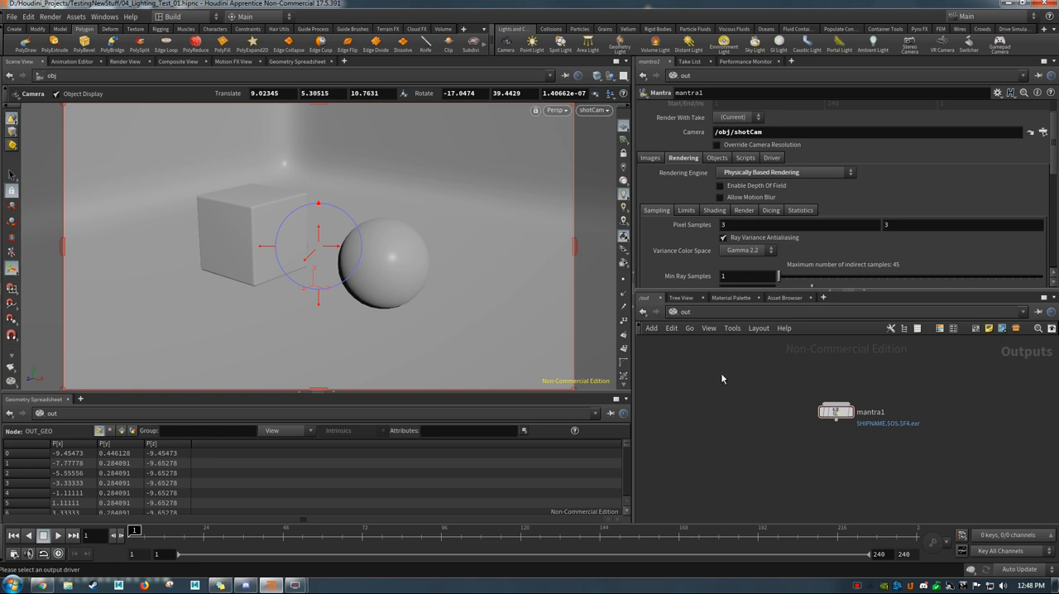
left_click(731, 224)
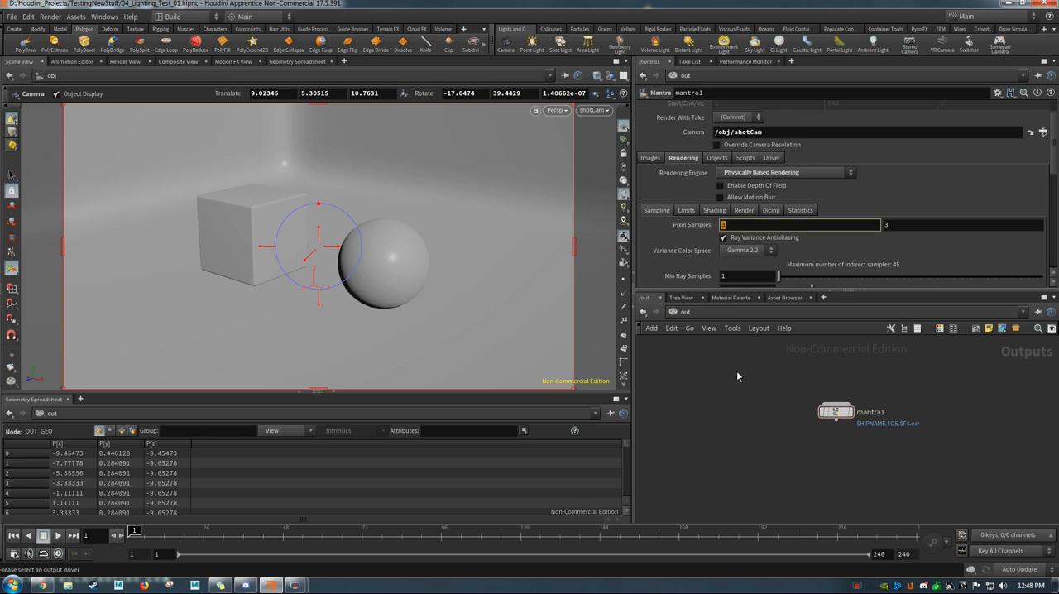
type("4")
key("Tab")
key("Return")
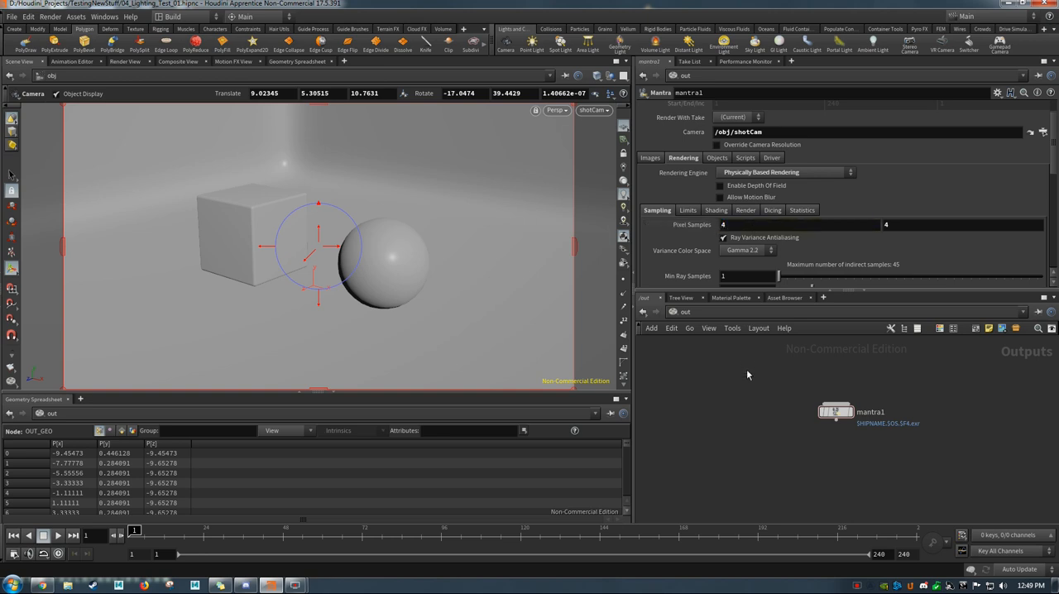
Step: Restore the Mantra node's pixel samples to 3 by 3
left_click(726, 224)
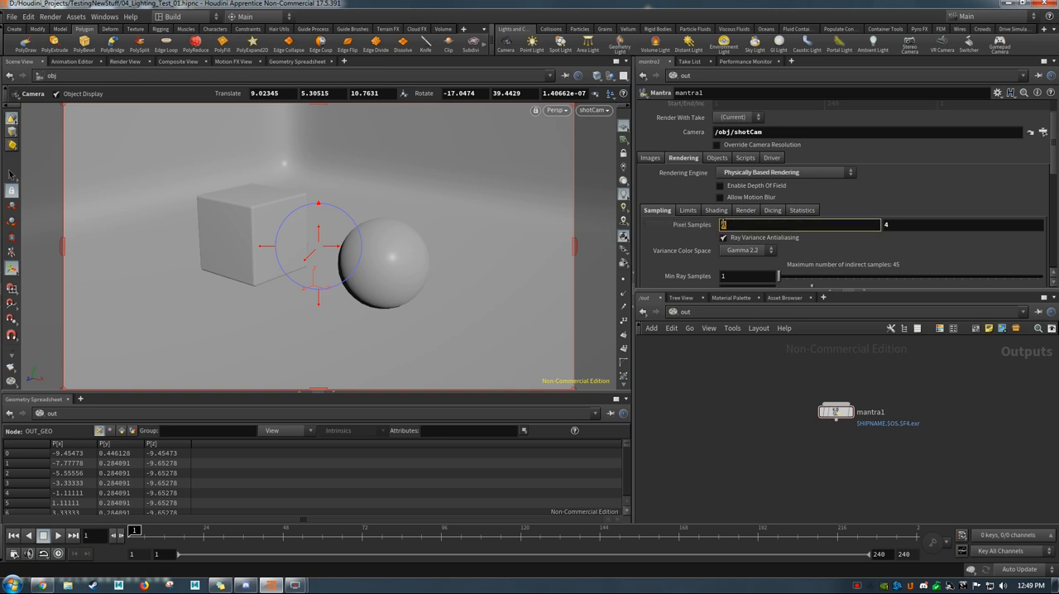
type("3")
key("Return")
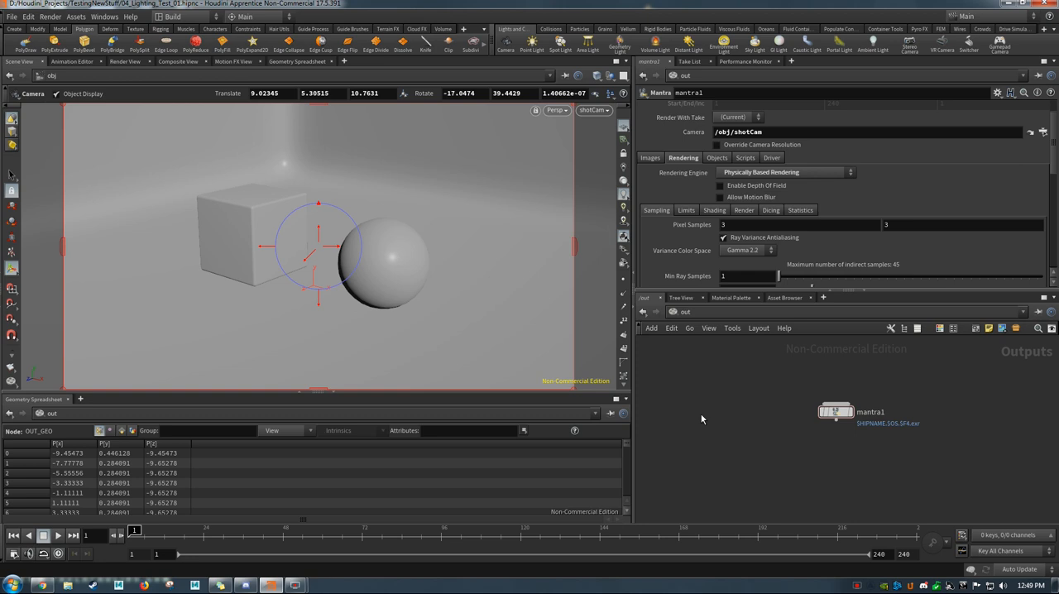
Step: Return to the obj network, add an environment light, and place its node in line beside shotCam
scroll(906, 259, "down", 4)
scroll(906, 258, "down", 3)
scroll(906, 258, "up", 7)
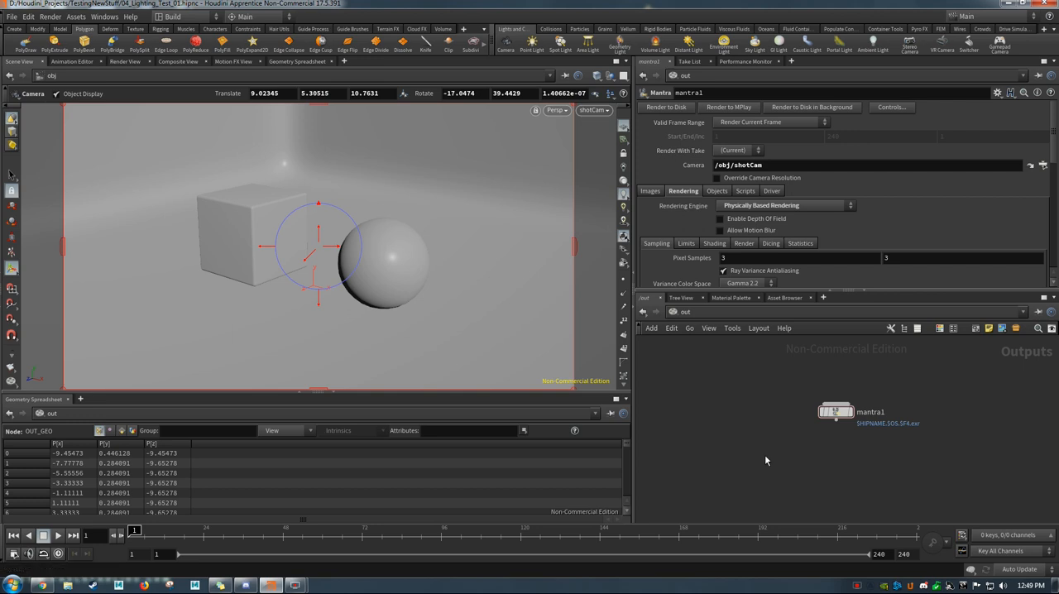
left_click(679, 313)
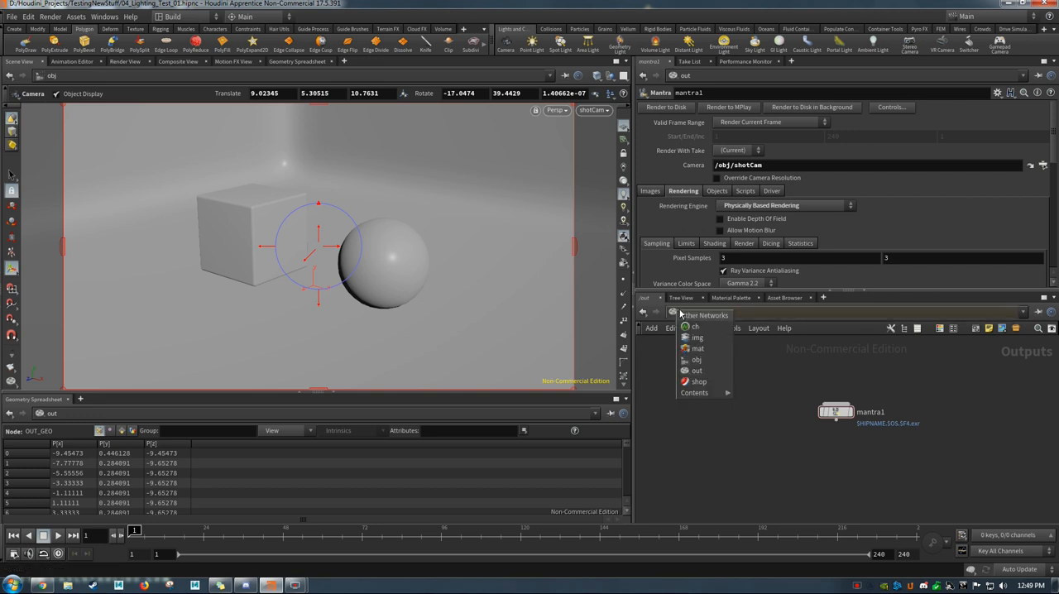
left_click(698, 361)
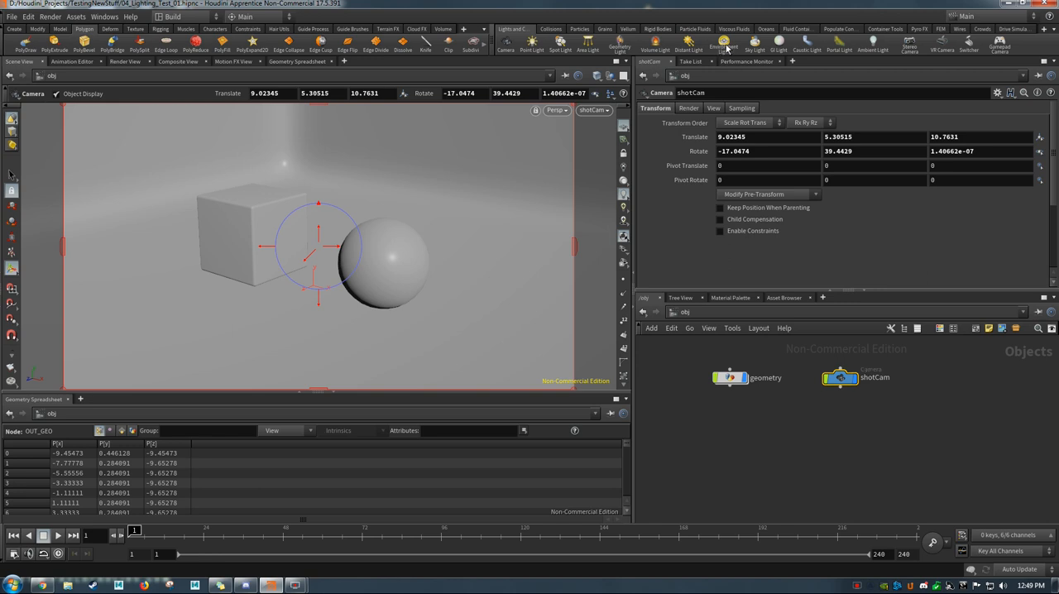
left_click(724, 47)
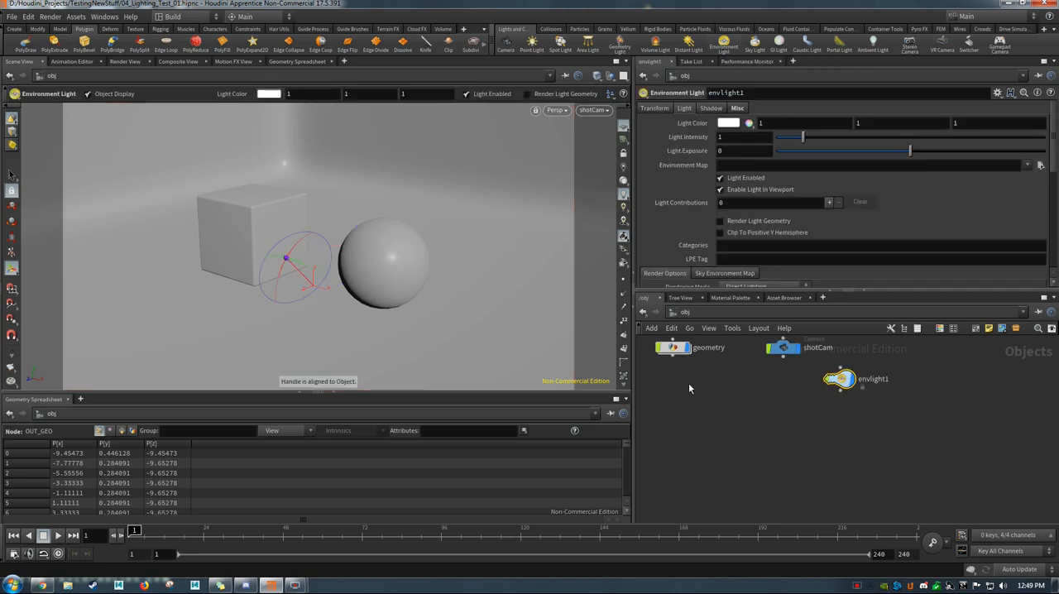
left_click_drag(837, 424, 906, 396)
Step: Color the environment light's node yellow and rename it hdri_light
key("c")
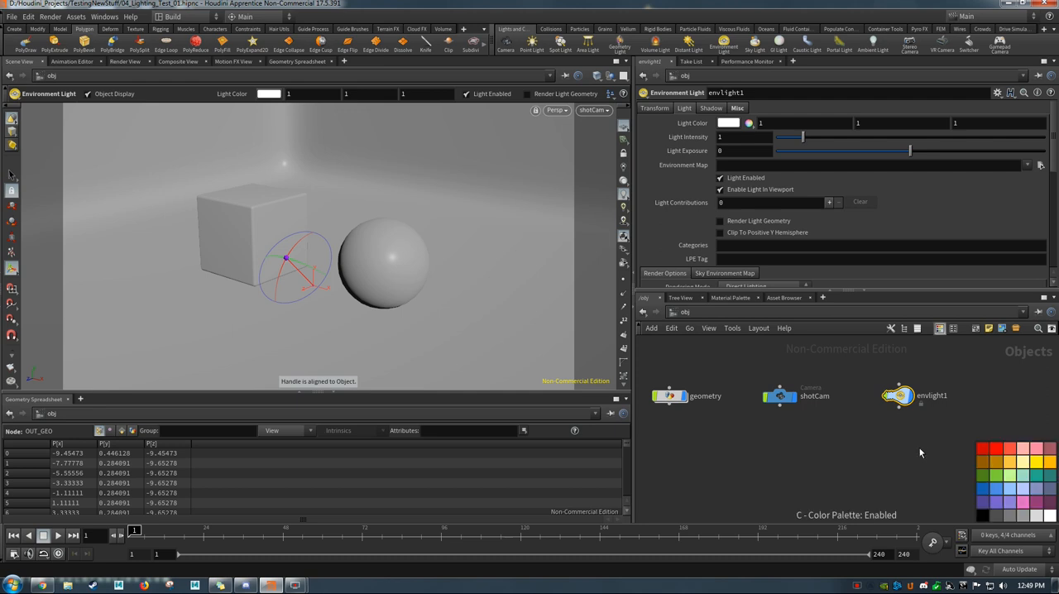
left_click(1036, 462)
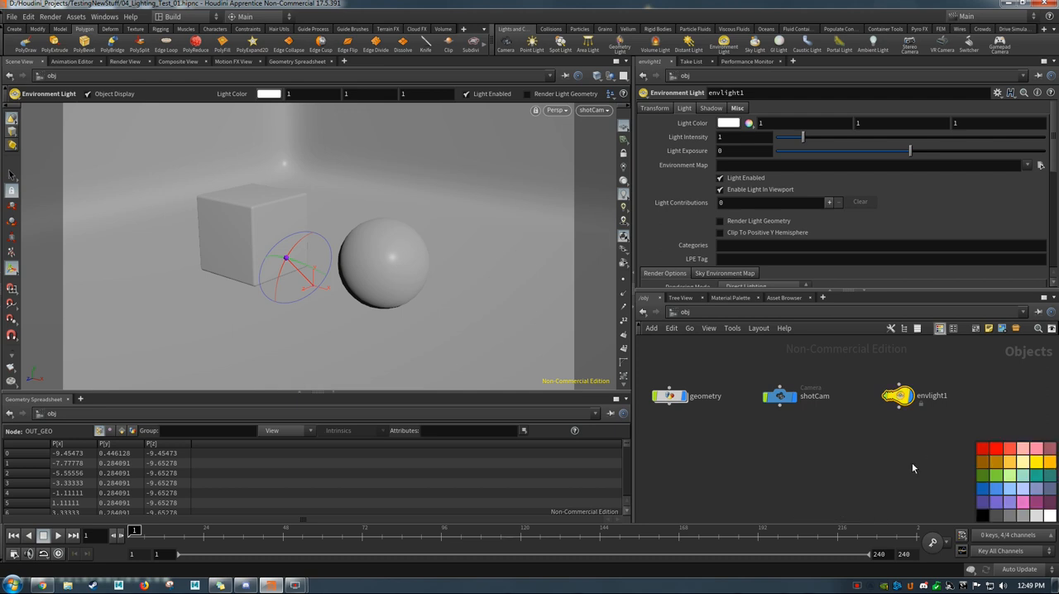
key("c")
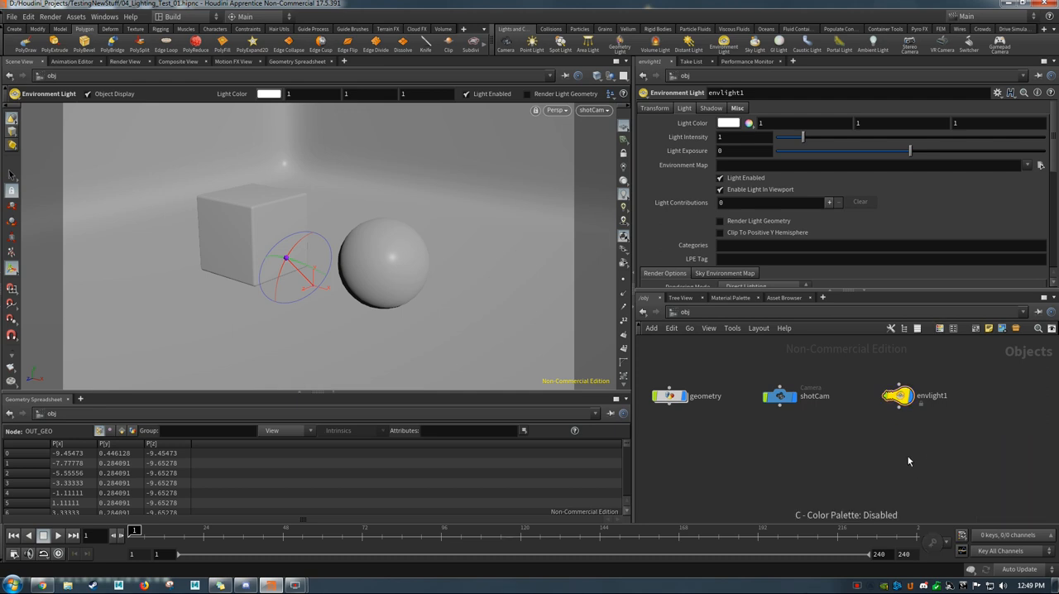
double_click(936, 397)
type("hdri")
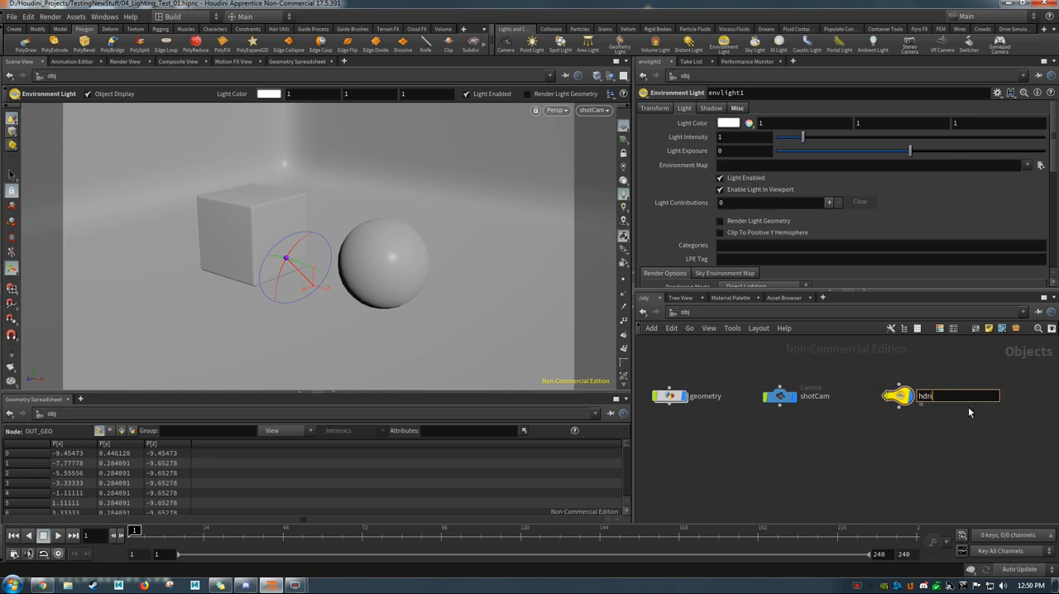
type("_light")
key("Return")
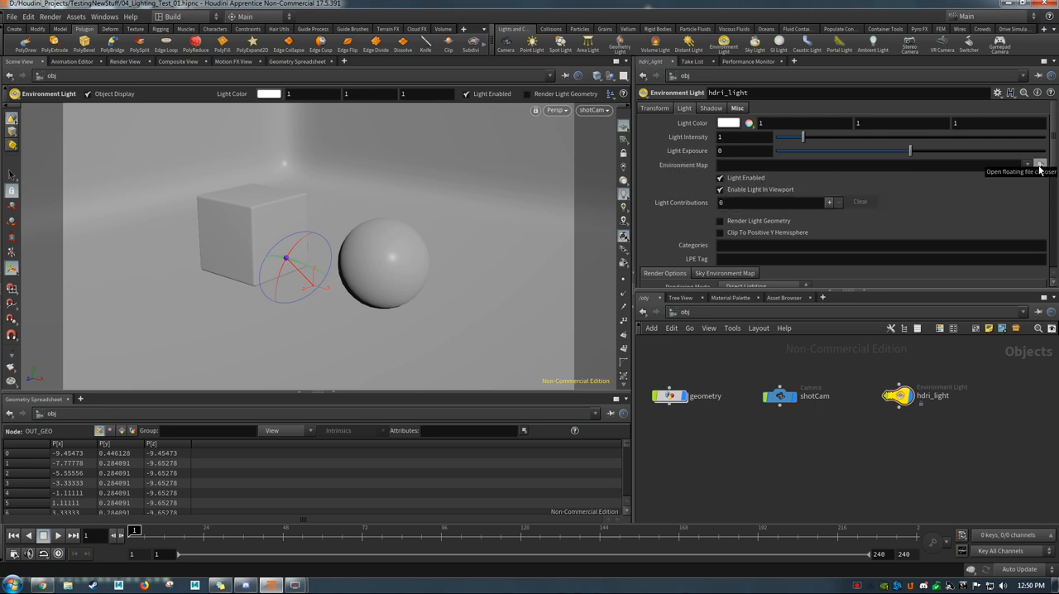
Step: Assign the image Luxo-Jr_4000x2000.exr from the project's images folder as the environment map of hdri_light
left_click(1040, 165)
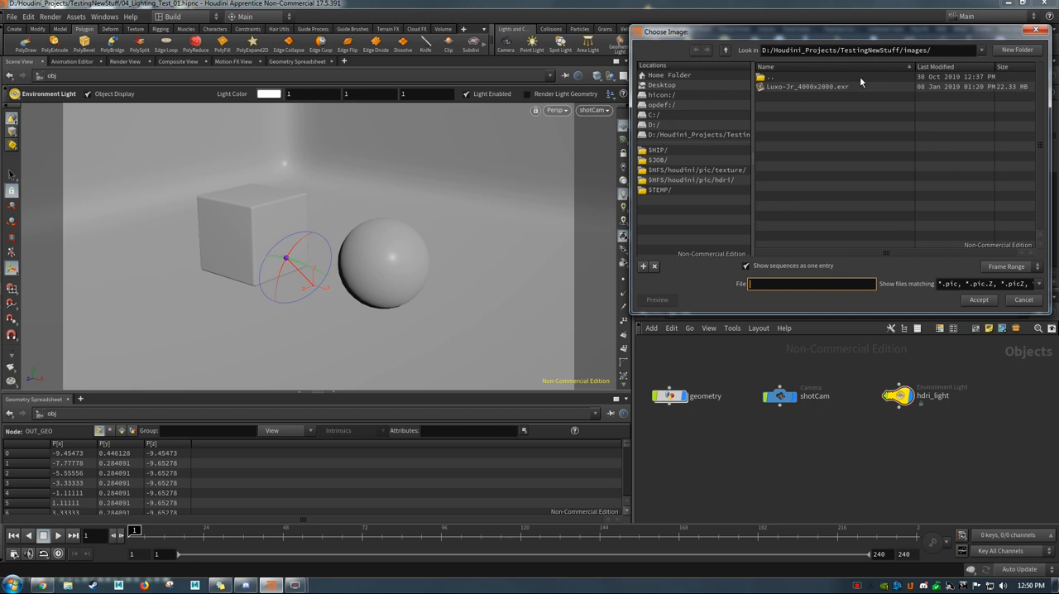
left_click(797, 89)
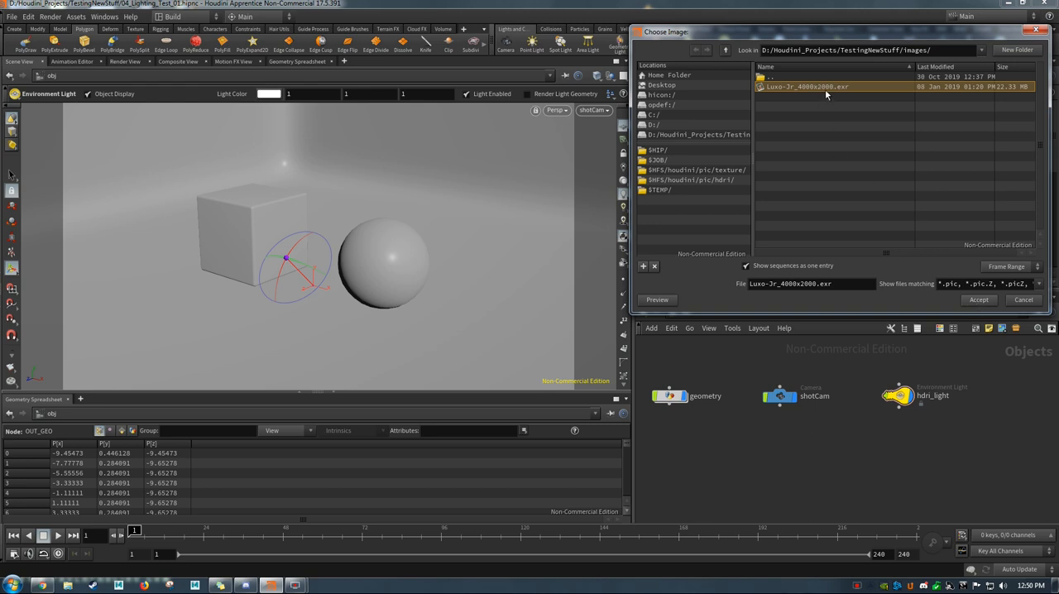
left_click(979, 300)
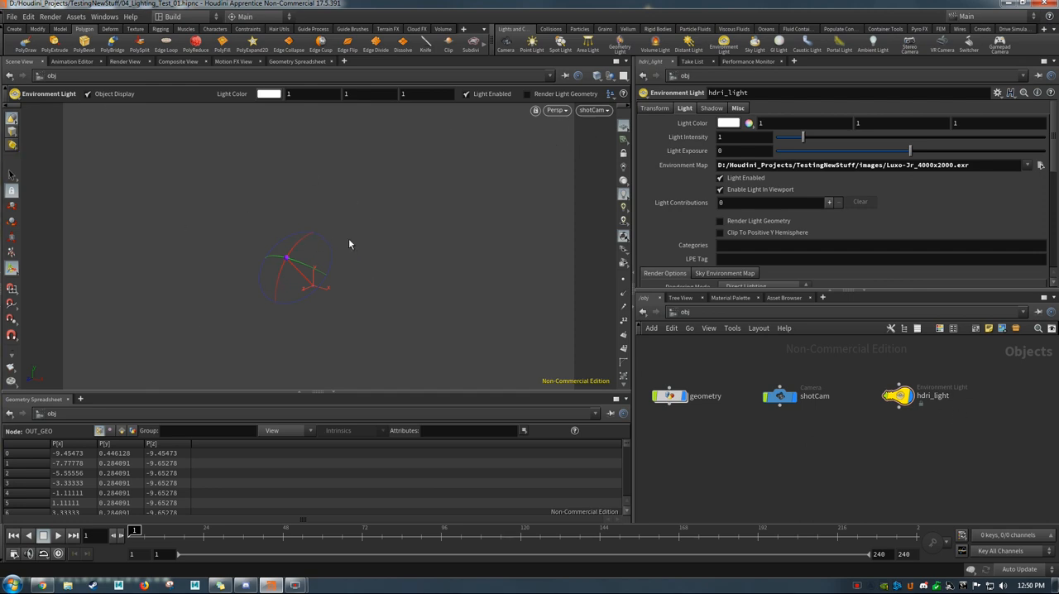
Step: Examine the HDRI surroundings from several angles in the viewport, and return the view to shotCam
key("Escape")
left_click_drag(409, 227, 347, 214)
right_click_drag(347, 213, 289, 217)
middle_click_drag(437, 202, 371, 221)
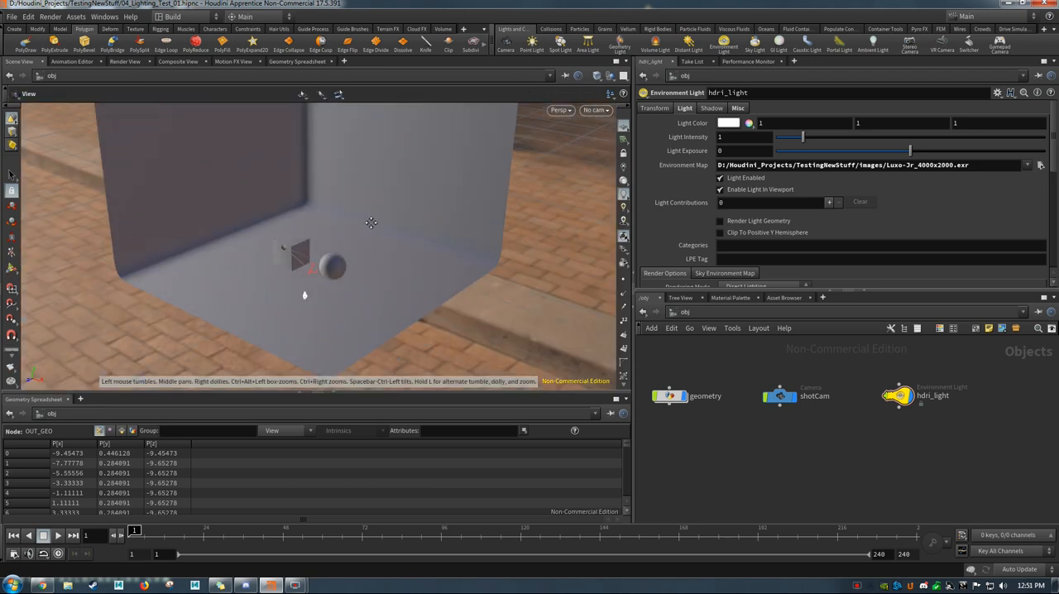
right_click_drag(431, 227, 239, 226)
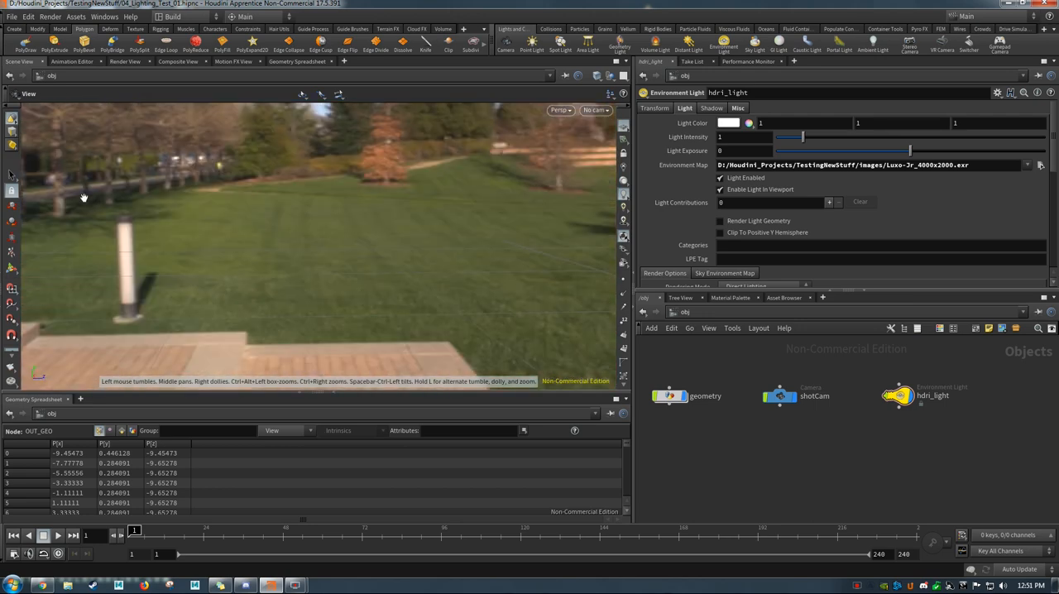
mouse_move(292, 254)
left_mouse_down()
mouse_move(218, 229)
mouse_move(189, 253)
mouse_move(253, 225)
mouse_move(300, 254)
mouse_move(229, 251)
mouse_move(273, 252)
mouse_move(240, 263)
mouse_move(325, 245)
mouse_move(149, 246)
mouse_move(224, 246)
mouse_move(310, 173)
mouse_move(392, 186)
mouse_move(440, 239)
mouse_move(516, 241)
mouse_move(296, 243)
mouse_move(277, 258)
left_mouse_up()
key("Return")
left_click(596, 110)
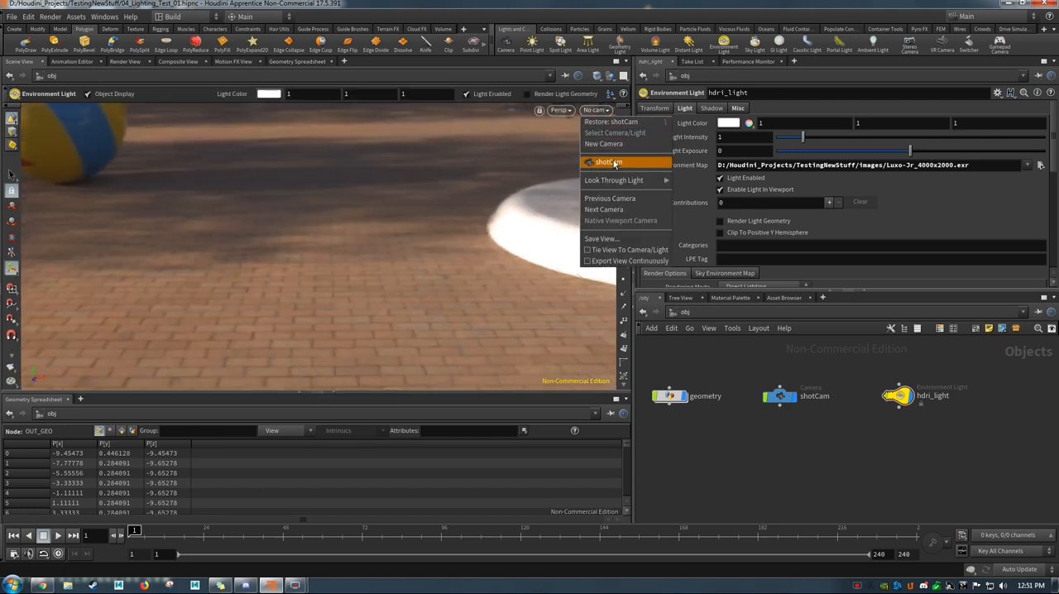
left_click(612, 160)
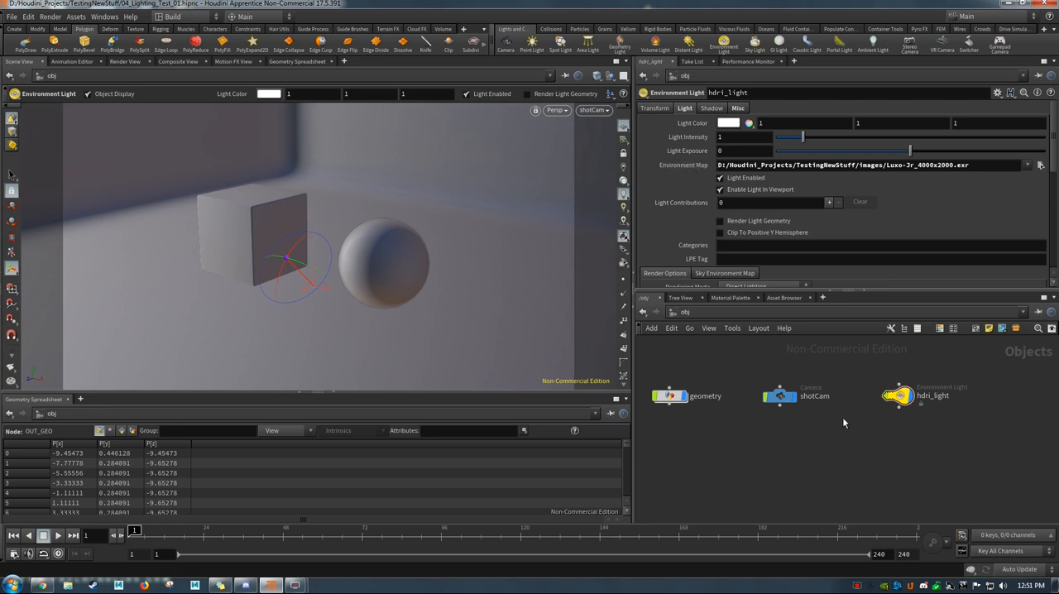
Step: Start a new render of /out/mantra1 through shotCam in the Render View
left_click(124, 61)
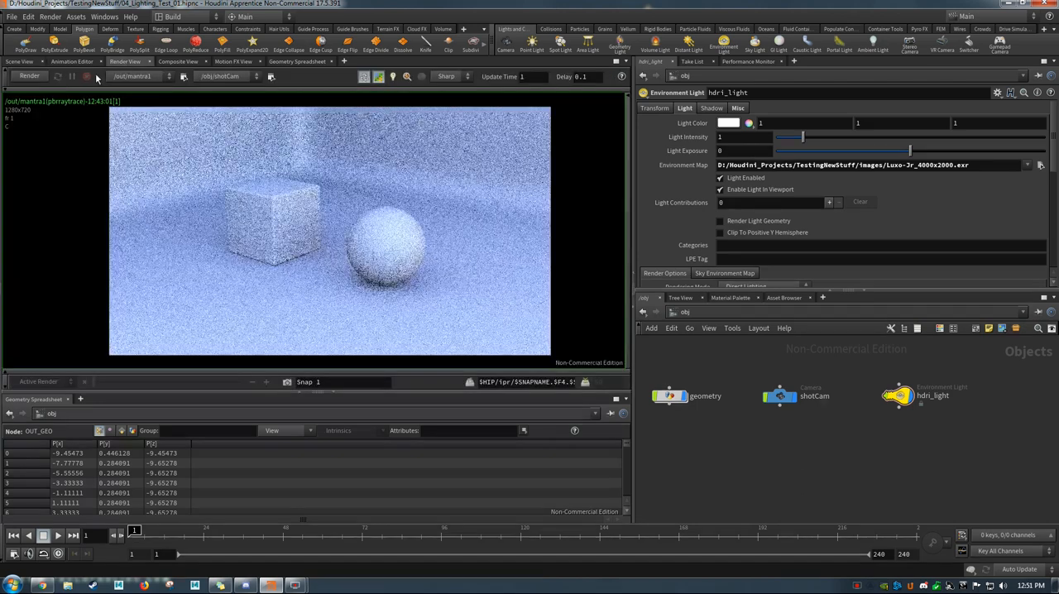
left_click(31, 77)
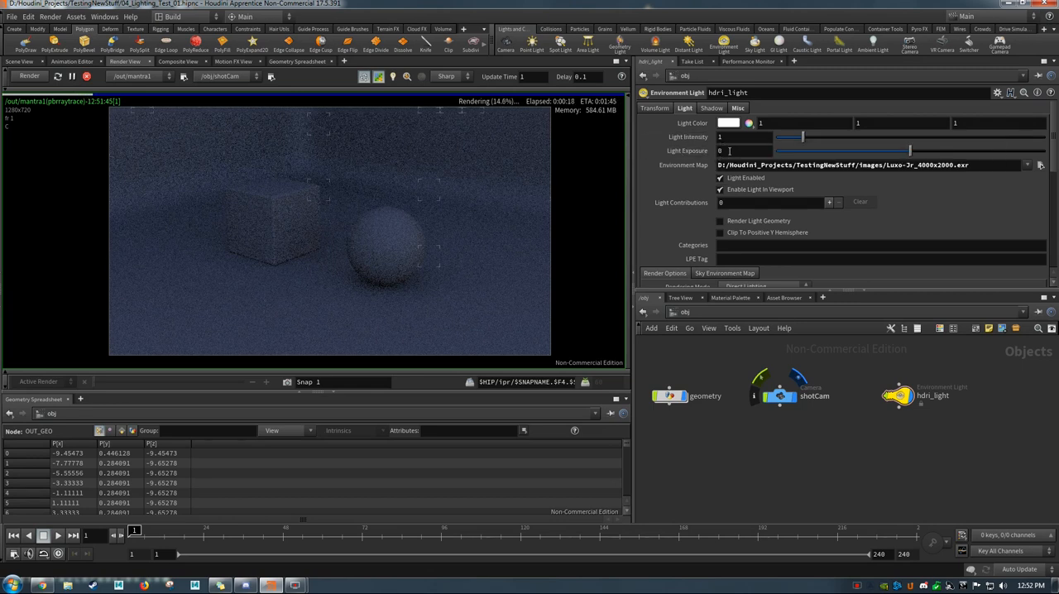
Step: Try light exposure values of 2, 3 and 4 on hdri_light while the render updates
left_click(729, 151)
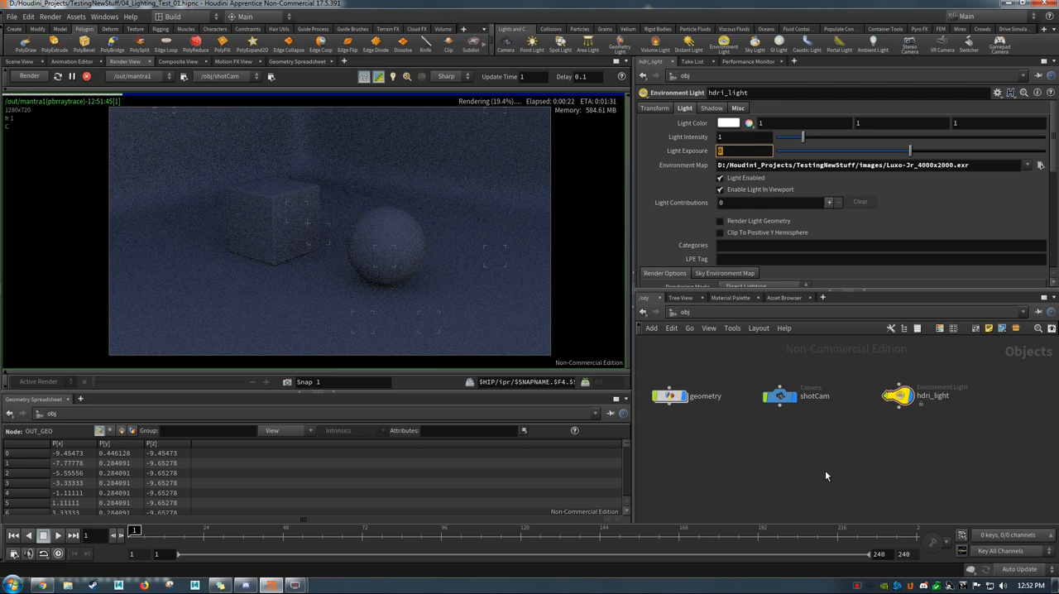
type("2")
key("Return")
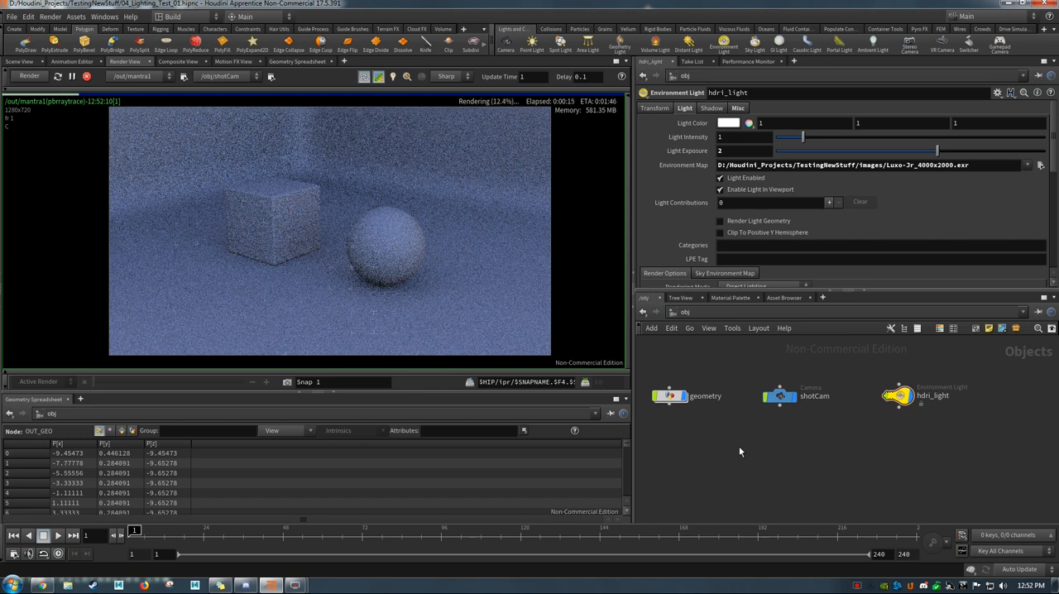
double_click(729, 150)
type("3")
key("Return")
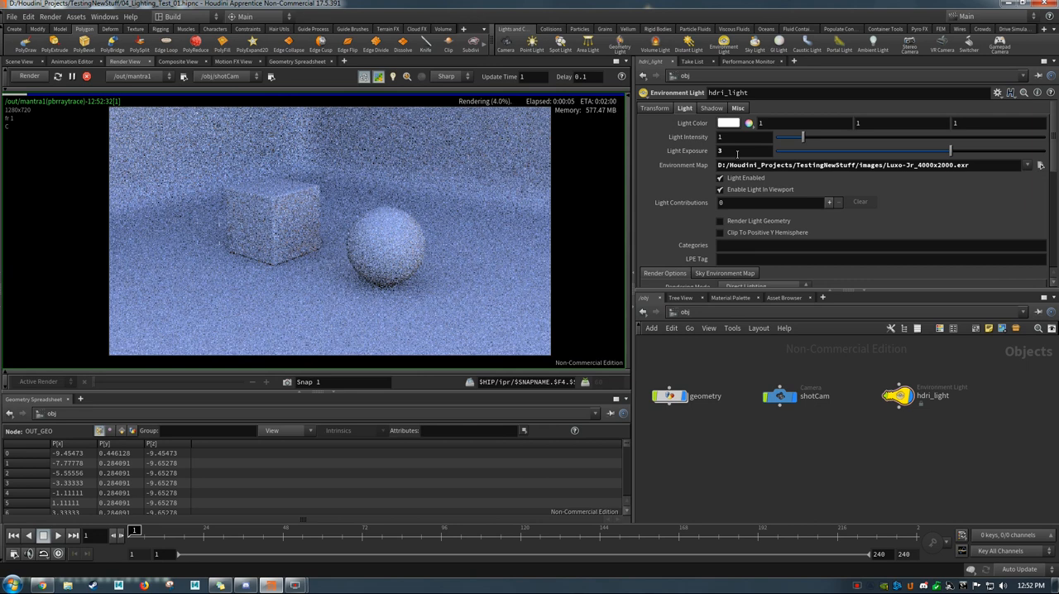
left_click(736, 152)
type("4")
key("Return")
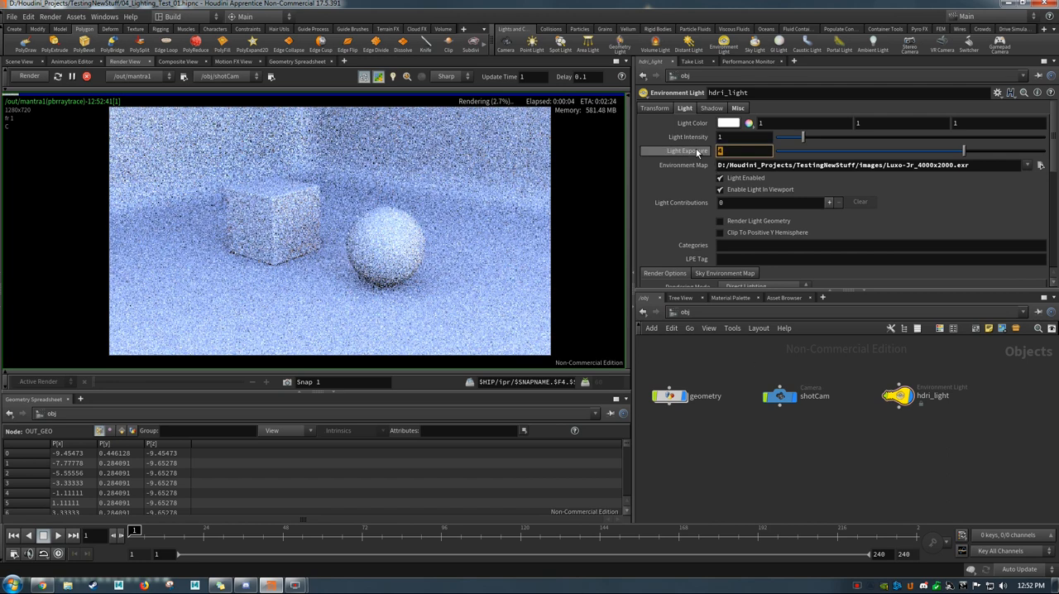
Step: Set the light exposure of hdri_light to 3.5, let the render refine, and stop it
key("Return")
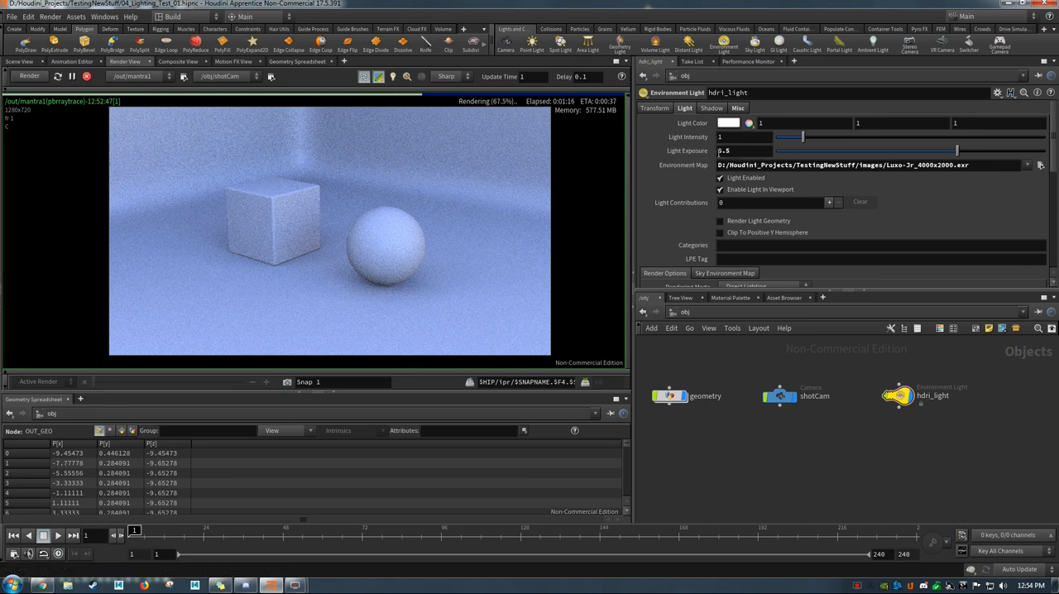
left_click(87, 75)
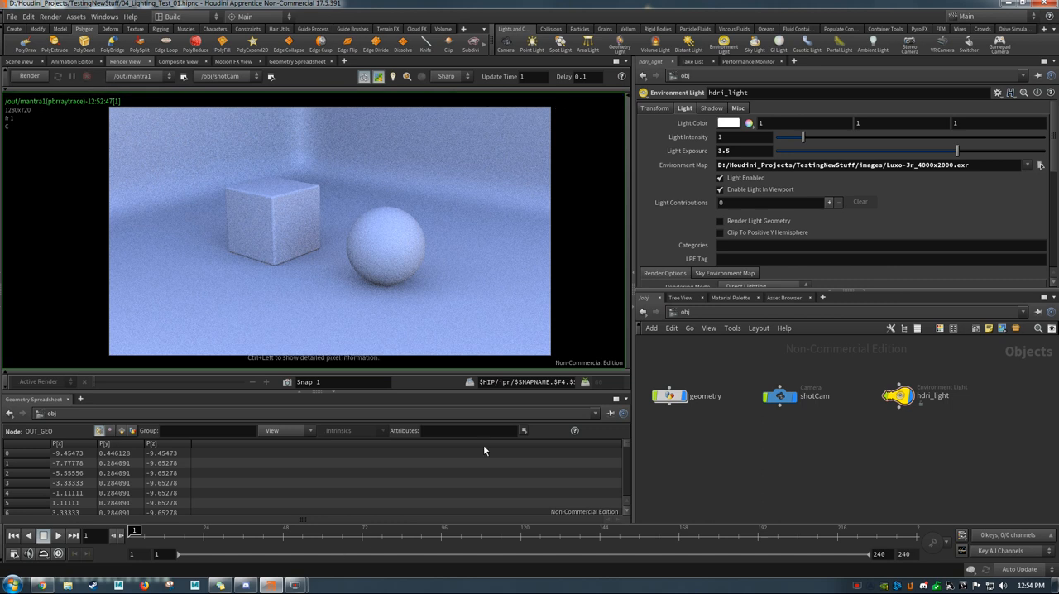